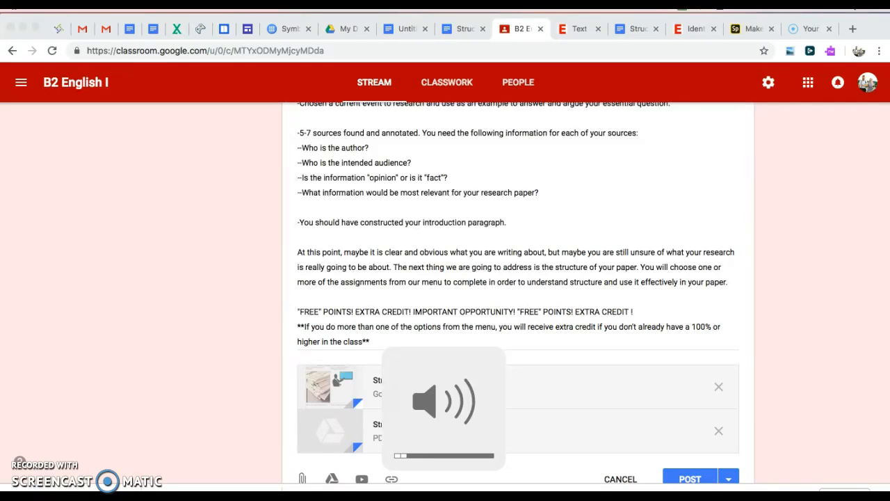
pyautogui.press('XF86AudioLowerVolume')
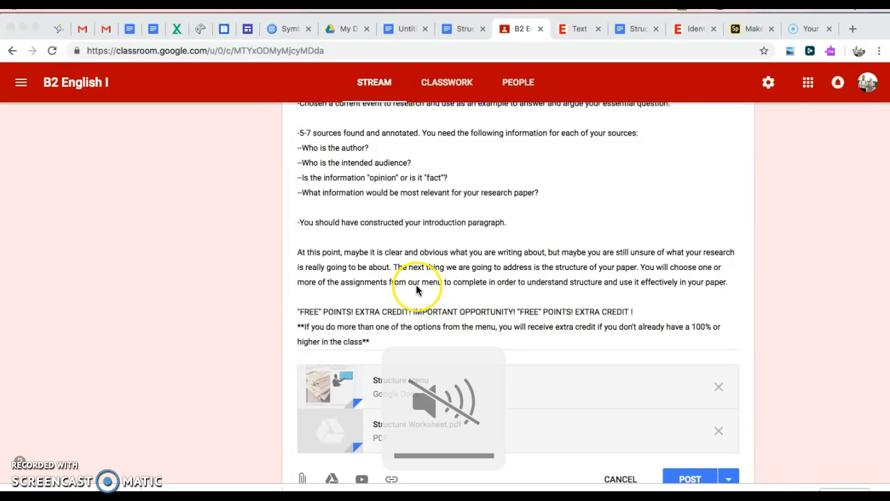
# Lower the volume and switch to the Structure Menu doc listing Option 1 and Option 2
pyautogui.scroll(-1, 416, 284)
pyautogui.scroll(3, 417, 289)
pyautogui.scroll(-2, 417, 289)
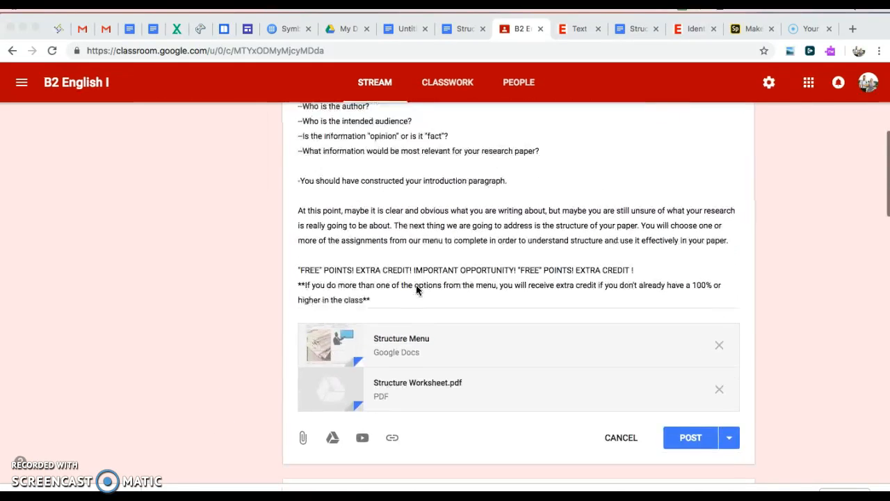
pyautogui.click(426, 311)
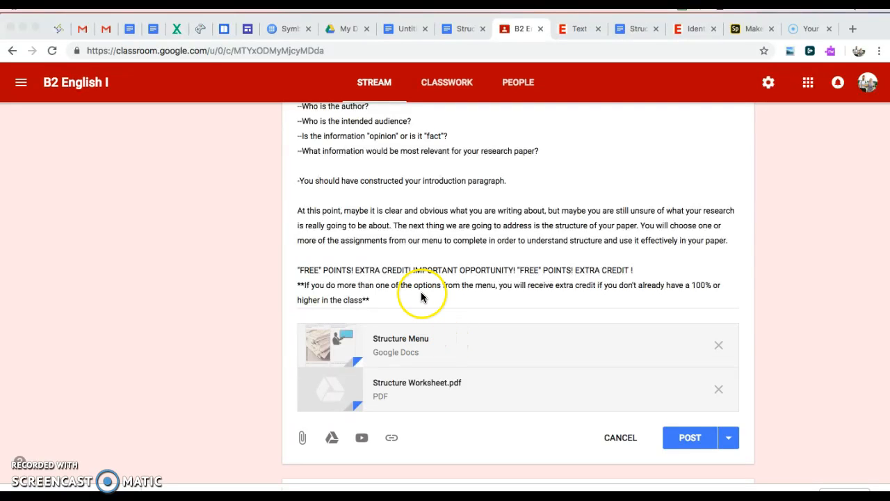
pyautogui.click(460, 30)
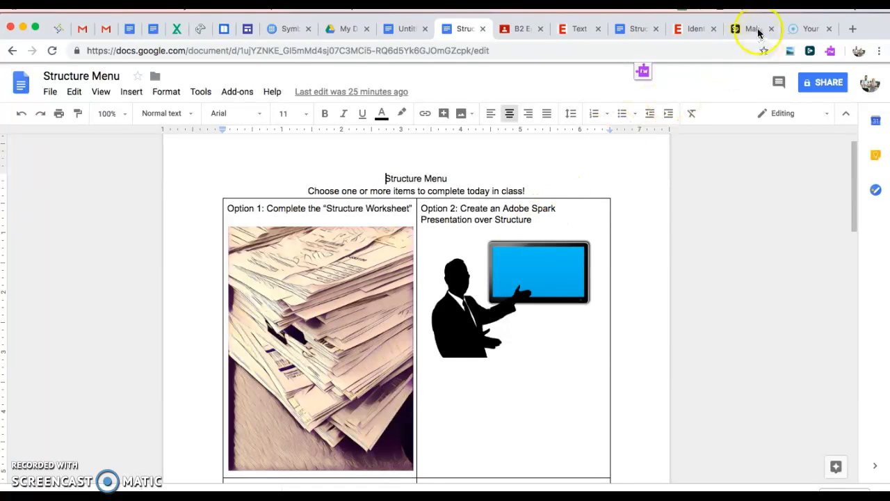
# Open a new Chrome tab and go to spark.adobe.com
pyautogui.click(853, 29)
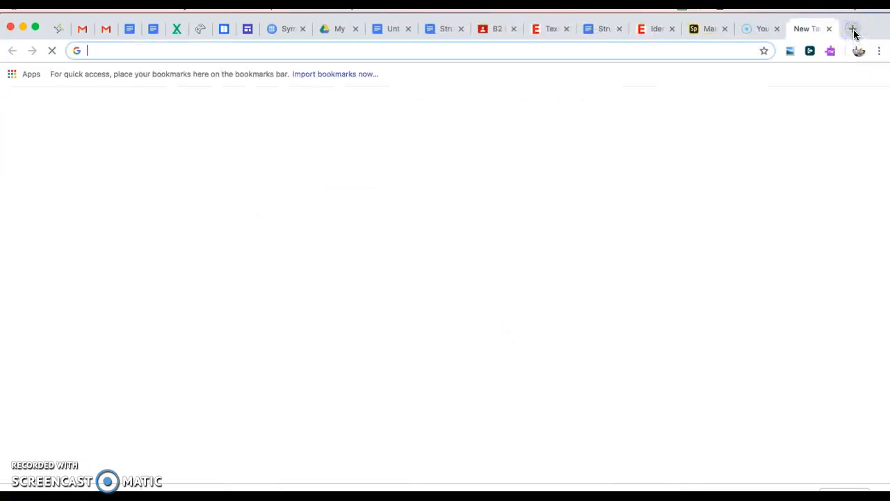
pyautogui.write('spark.')
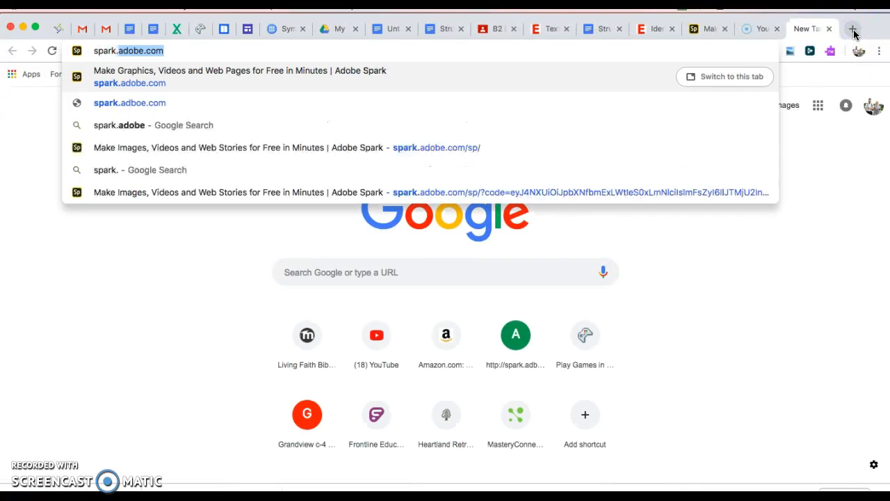
pyautogui.write('adobe.com')
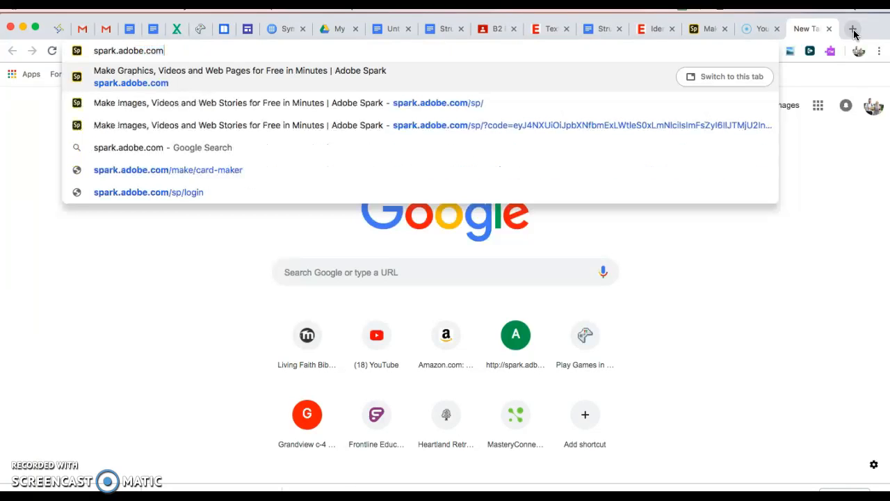
pyautogui.press('Return')
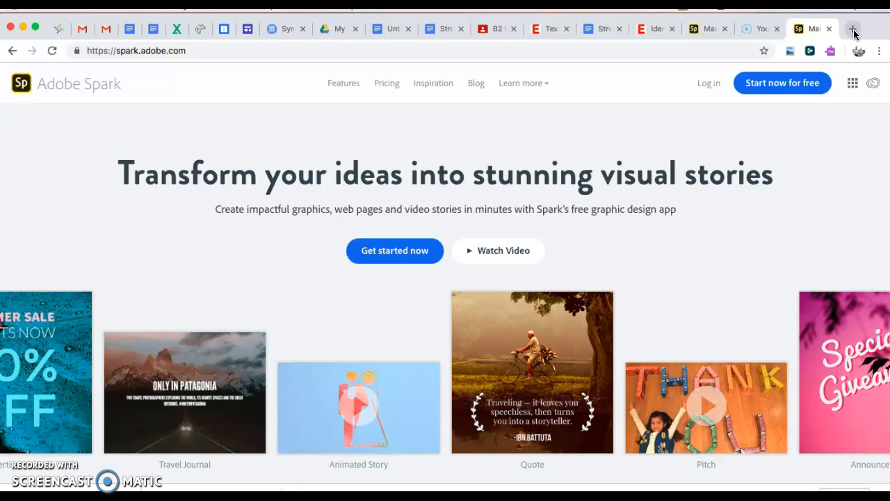
# Go to the Adobe Spark login page and choose logging in with a school account
pyautogui.click(783, 87)
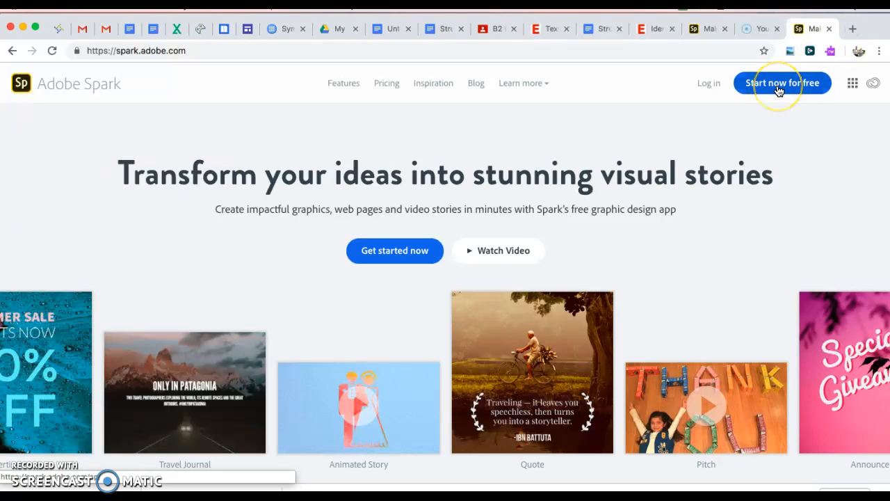
pyautogui.click(710, 86)
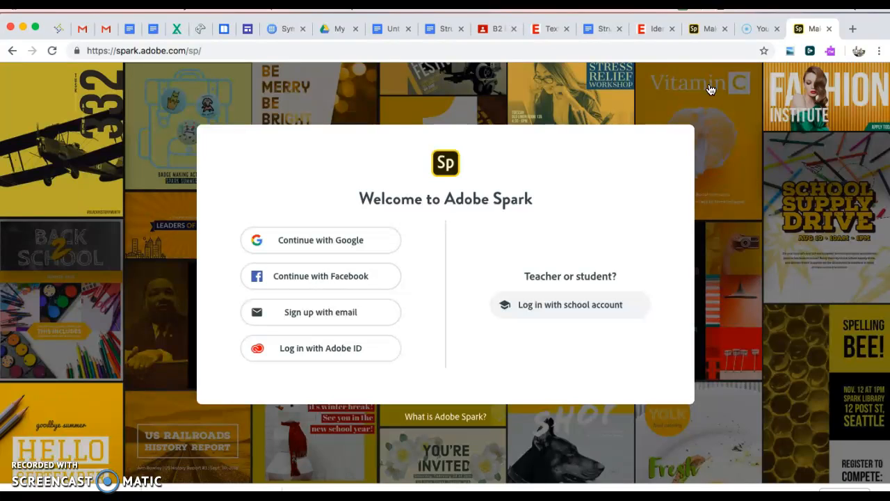
pyautogui.click(563, 306)
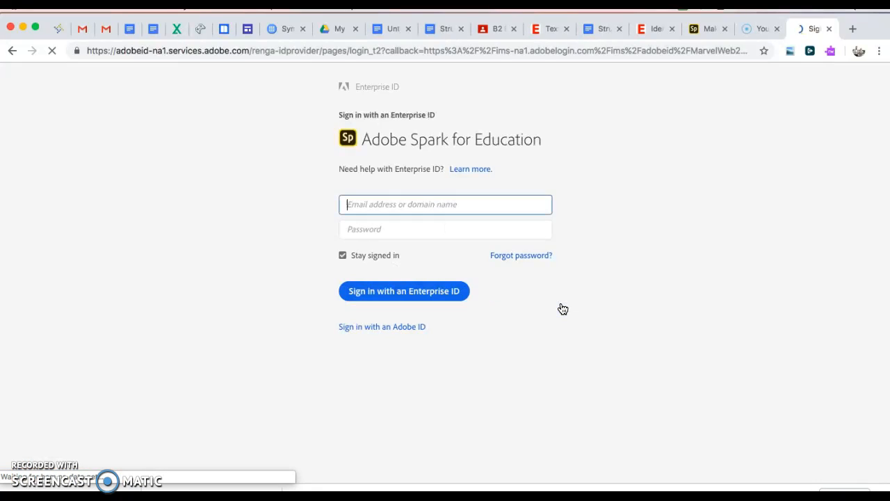
# Enter the school email address and sign in with the school Google account
pyautogui.click(421, 209)
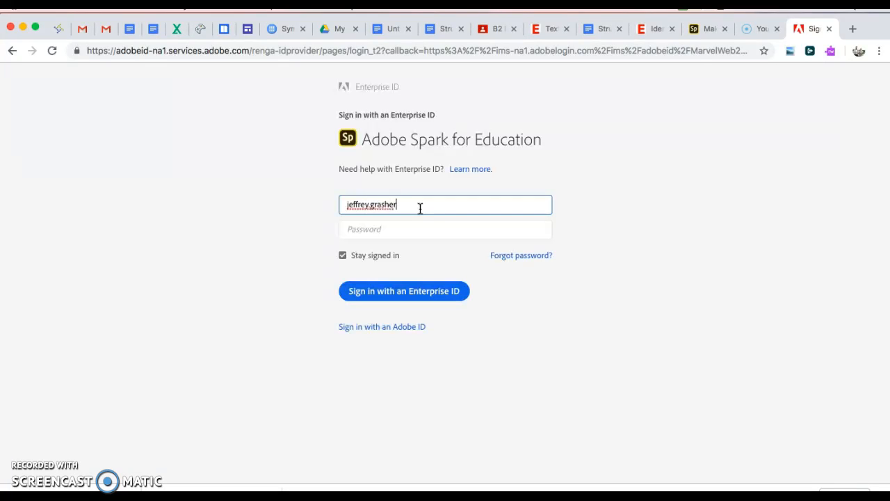
pyautogui.press('Return')
pyautogui.click(460, 372)
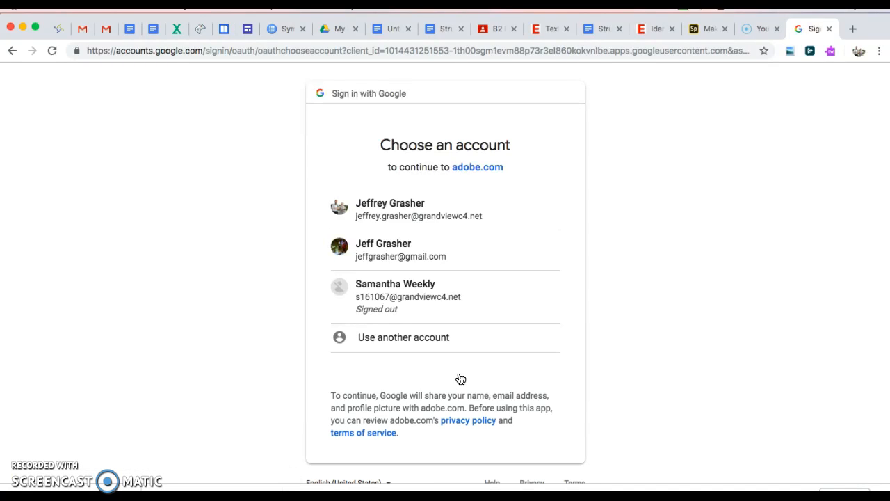
pyautogui.click(453, 220)
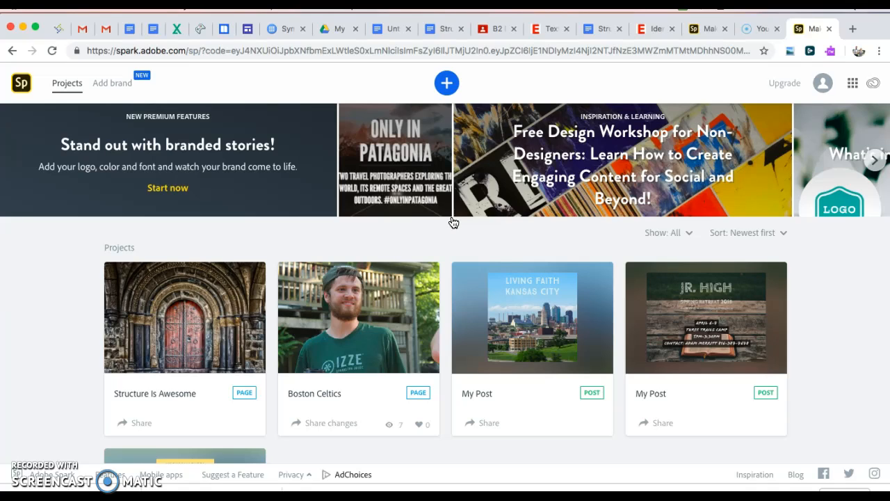
# Create a new blank Web page project from the + menu's Create new options
pyautogui.scroll(-2, 338, 357)
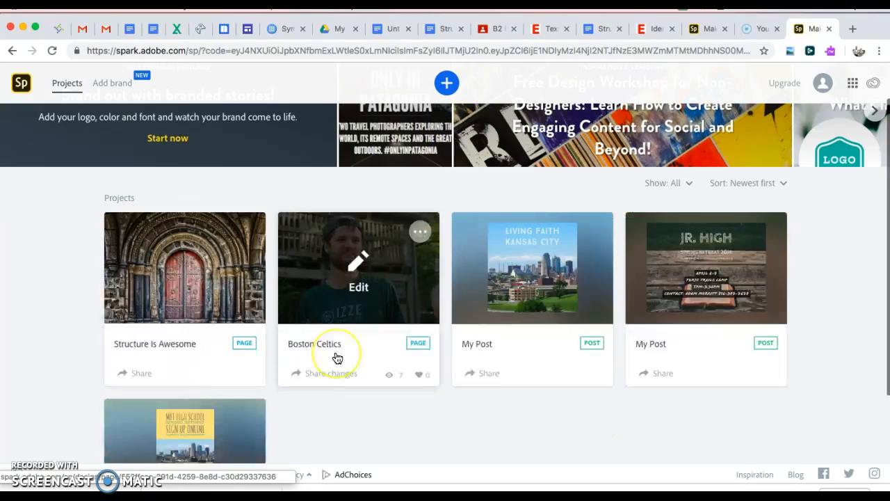
pyautogui.scroll(2, 338, 358)
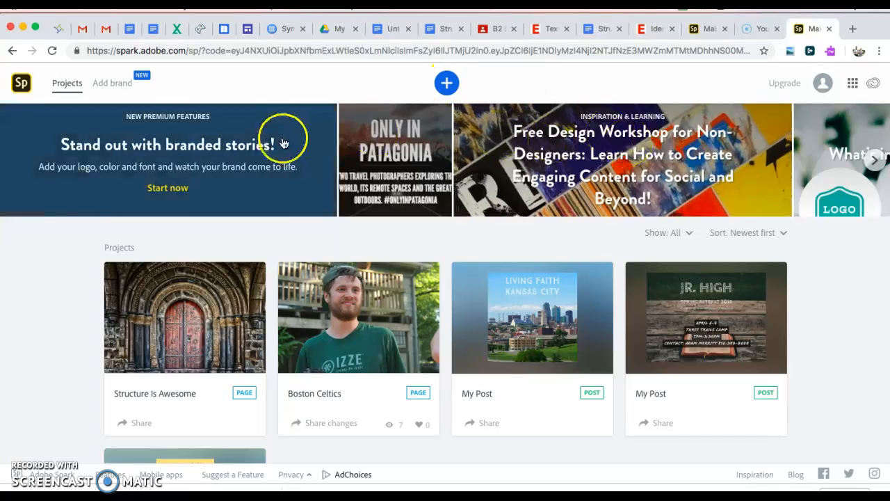
pyautogui.click(445, 84)
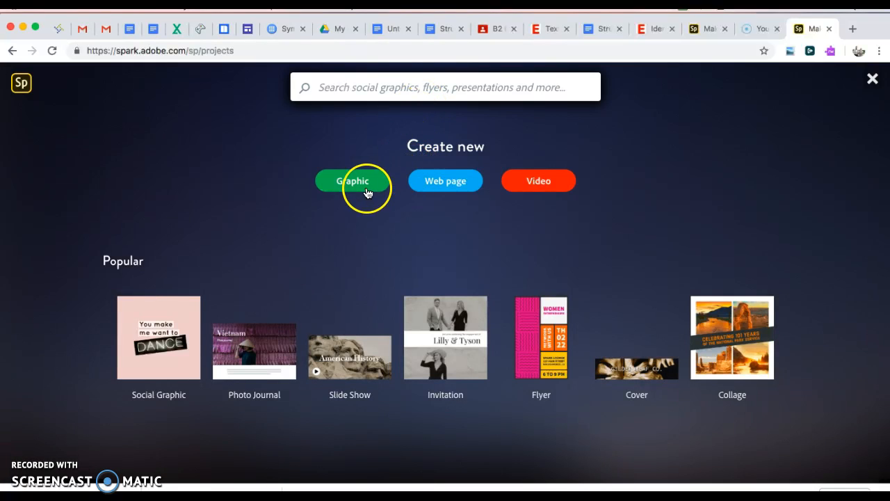
pyautogui.click(361, 186)
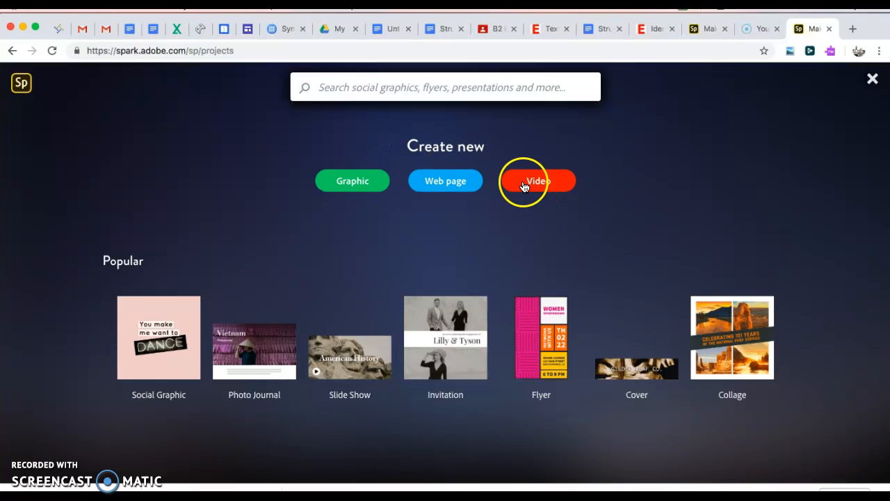
pyautogui.click(450, 186)
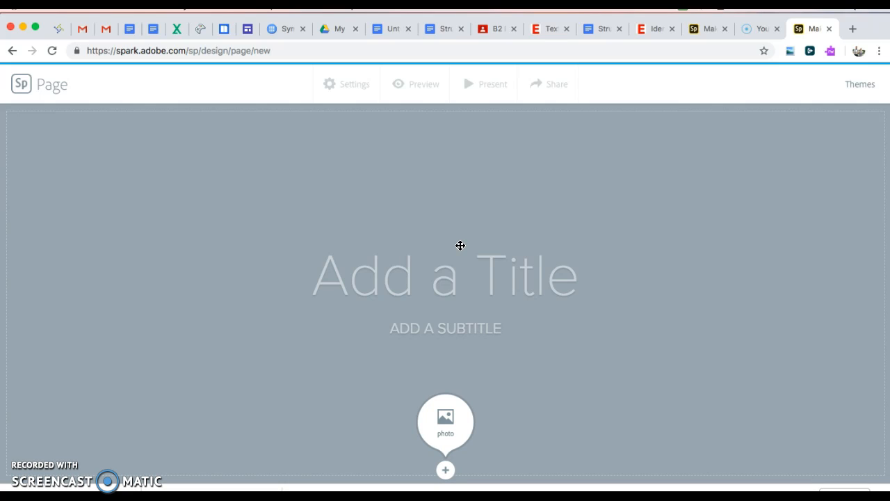
# Title the page 'Structure' and add a subtitle byline with the teacher's name
pyautogui.click(447, 278)
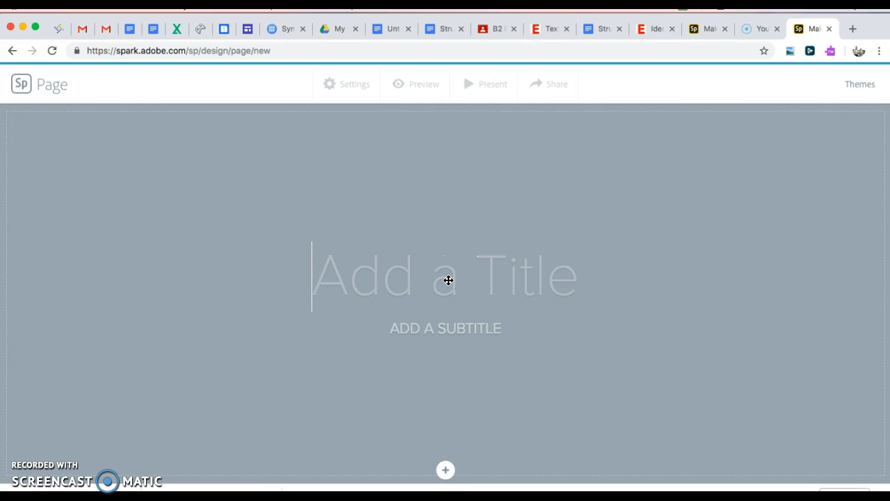
pyautogui.write('S')
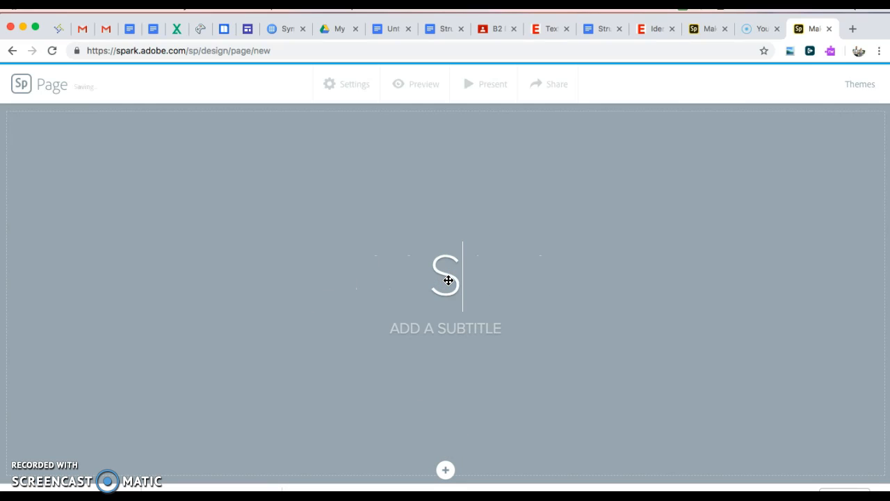
pyautogui.write('tructure')
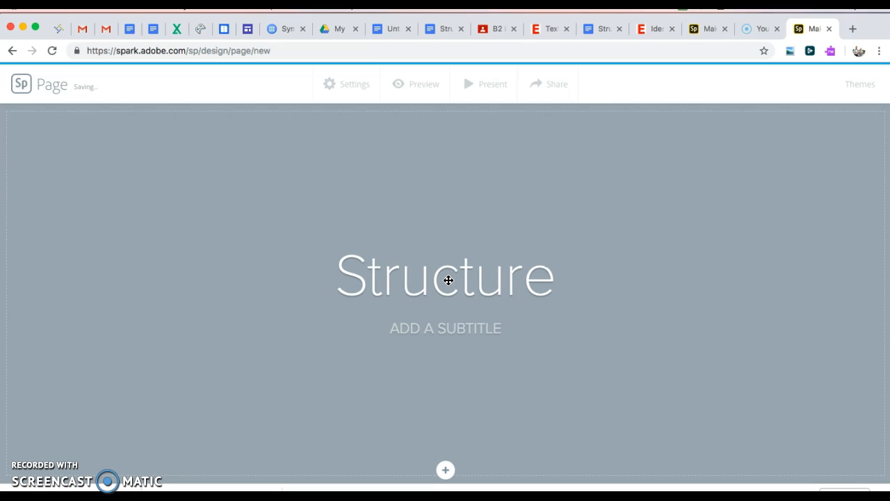
pyautogui.click(446, 324)
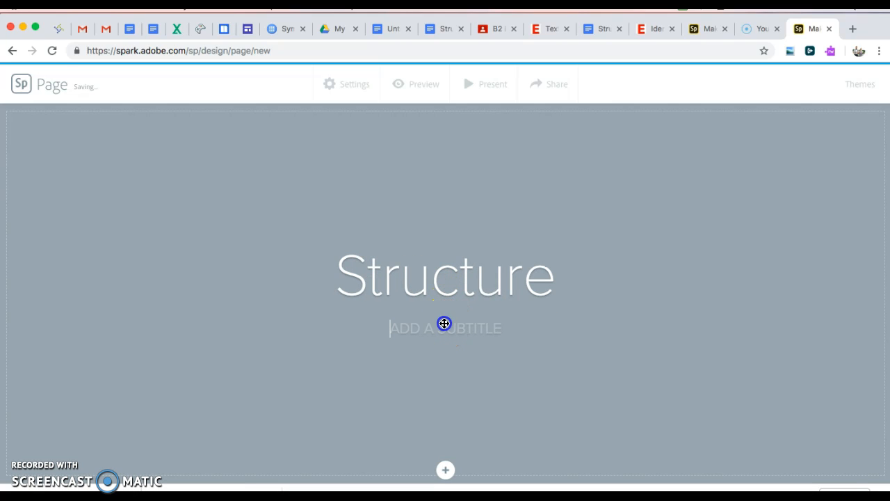
pyautogui.write('BY ')
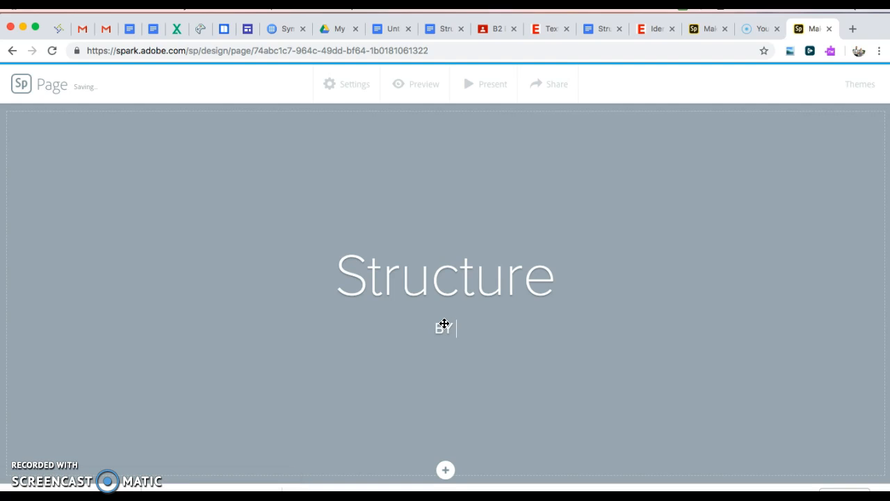
pyautogui.write('MR. GRASHER')
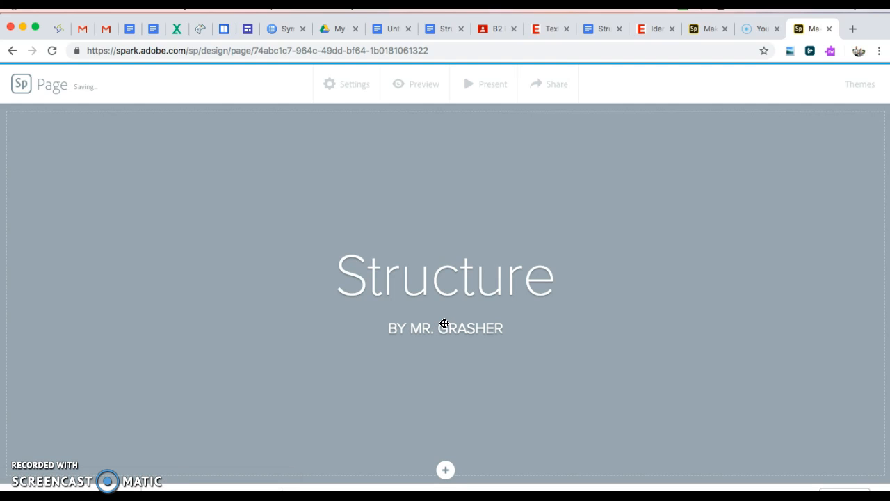
pyautogui.click(578, 177)
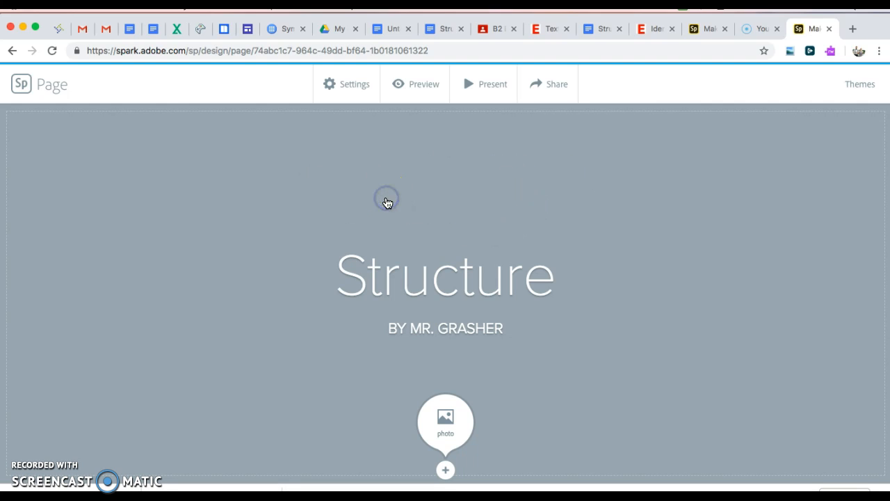
# Search free photos for the header background with 'essay' and browse the results
pyautogui.click(448, 419)
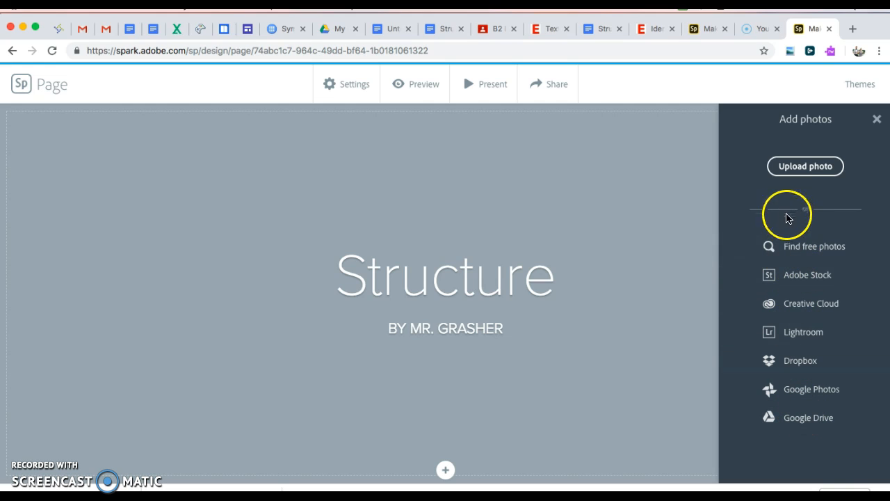
pyautogui.click(790, 247)
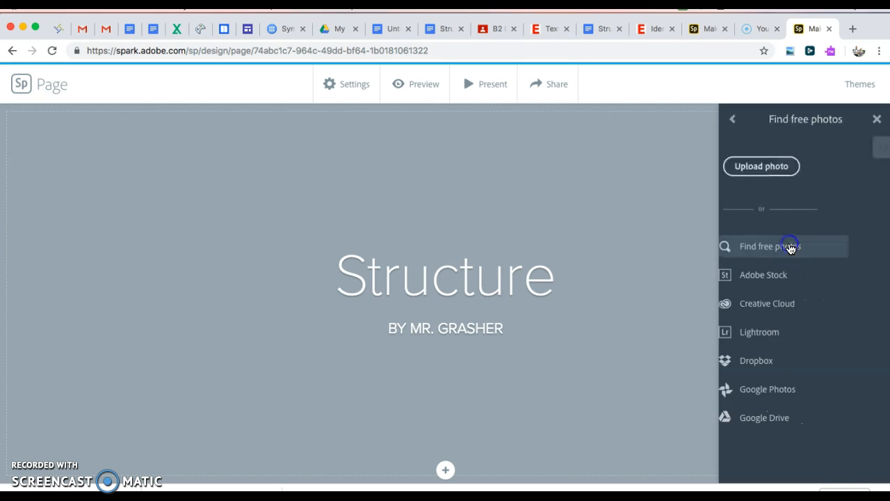
pyautogui.click(789, 146)
pyautogui.write('e')
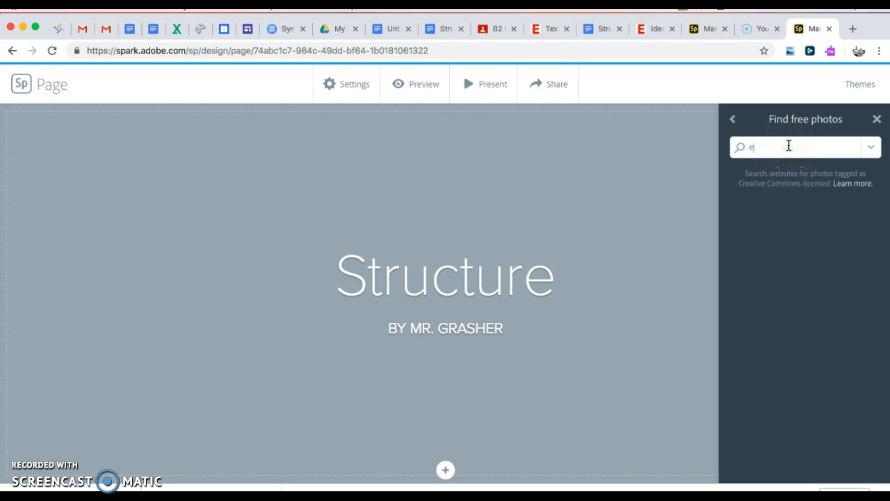
pyautogui.write('ssay')
pyautogui.press('Return')
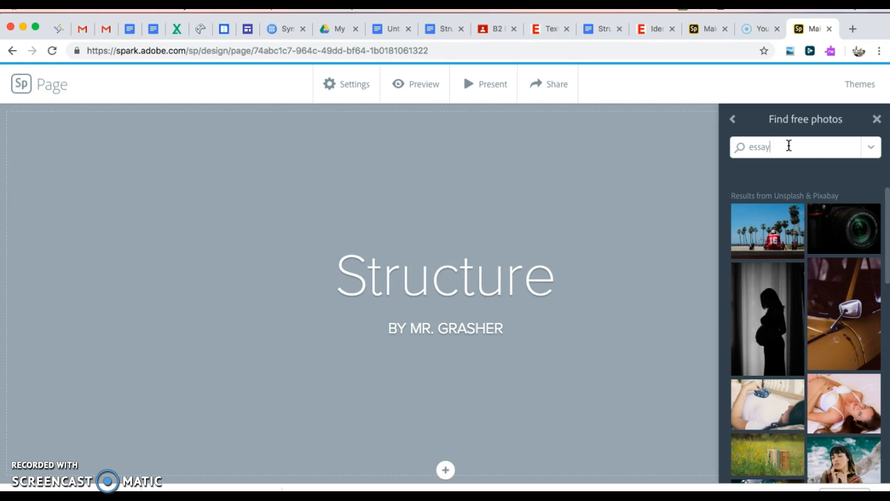
pyautogui.scroll(-5, 845, 261)
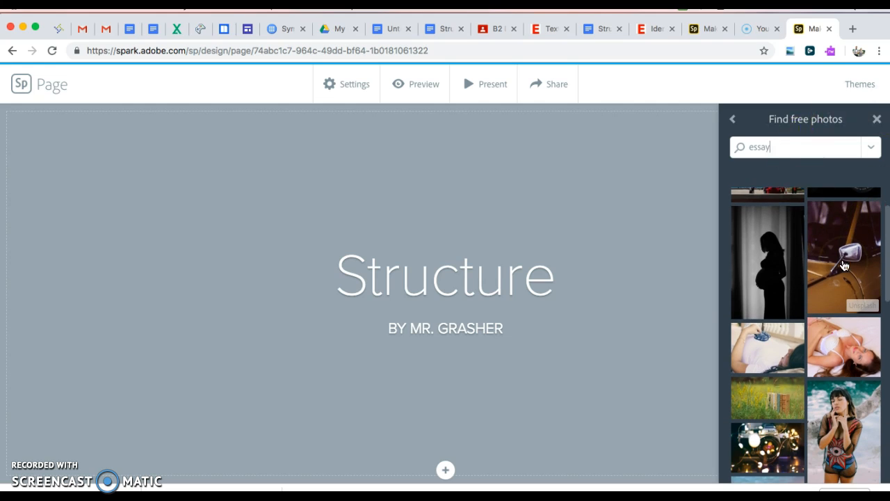
pyautogui.scroll(-1, 844, 265)
pyautogui.scroll(-2, 844, 265)
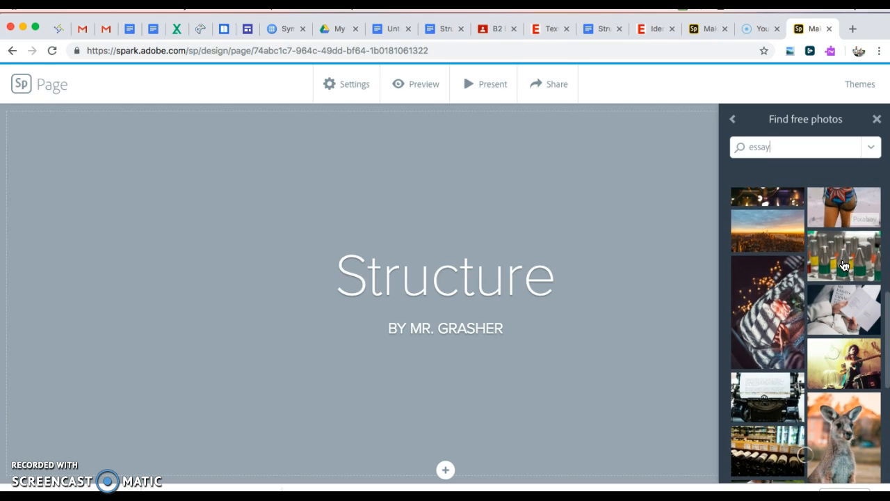
pyautogui.scroll(-2, 844, 265)
pyautogui.scroll(-2, 844, 265)
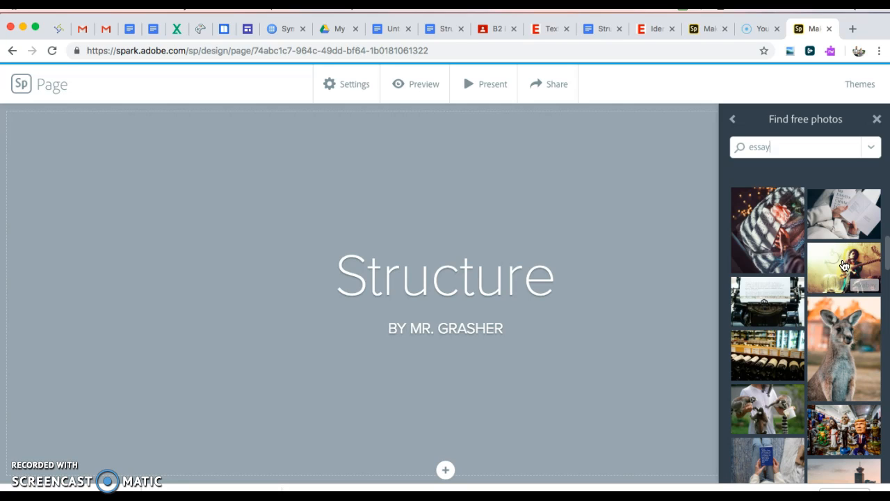
pyautogui.scroll(-5, 844, 265)
pyautogui.scroll(-3, 844, 265)
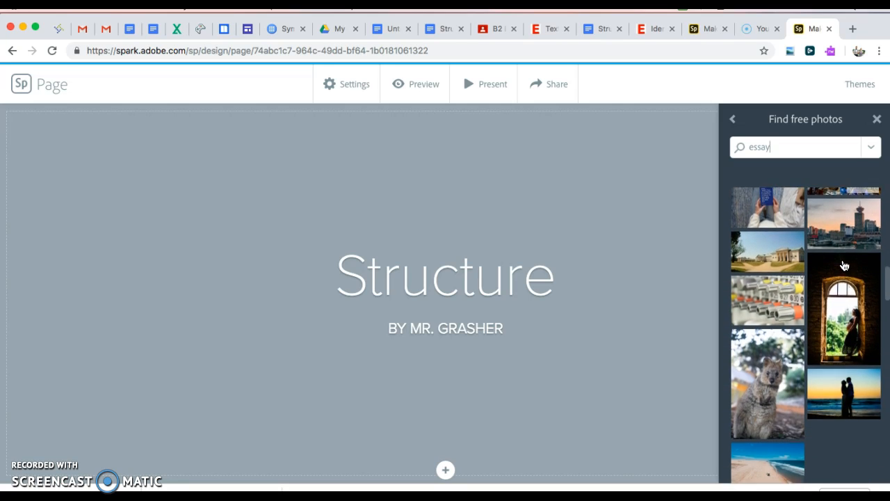
pyautogui.scroll(-2, 844, 265)
pyautogui.click(778, 315)
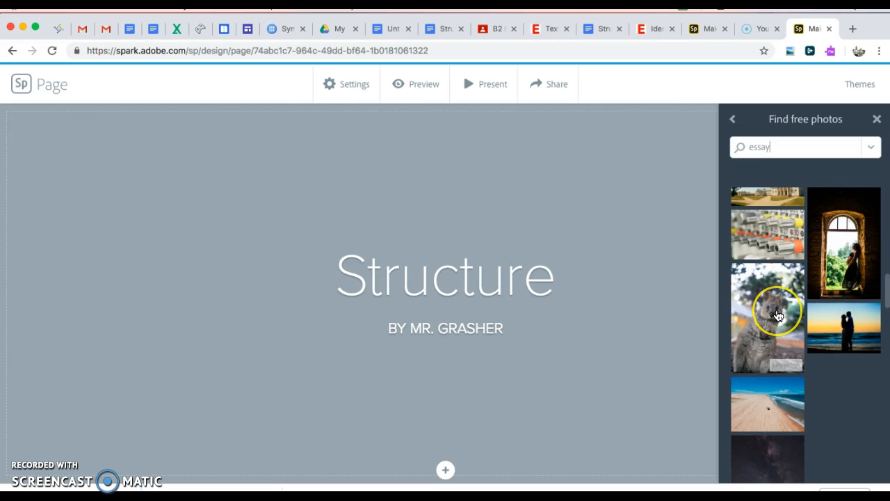
pyautogui.scroll(-1, 779, 323)
pyautogui.scroll(-1, 779, 324)
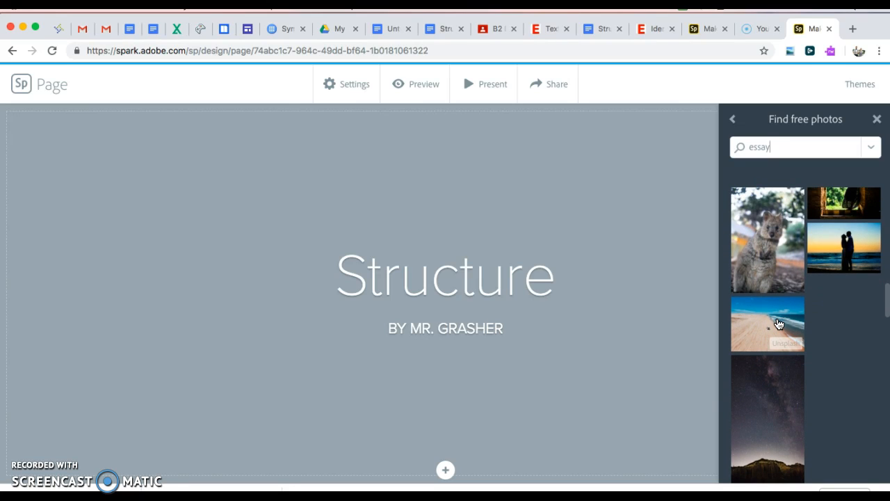
pyautogui.click(760, 233)
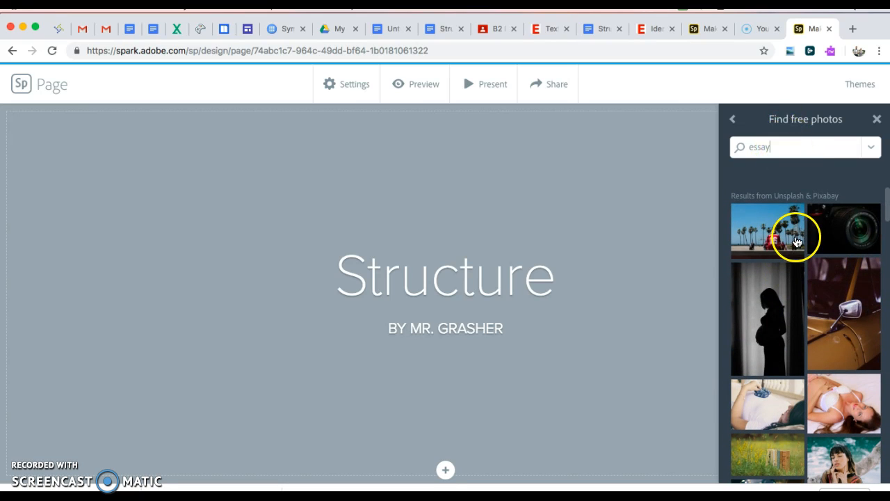
# Search free photos for 'paper' and set the phone, laptop and notebook desk photo as header
pyautogui.moveTo(773, 147); pyautogui.dragTo(741, 150)
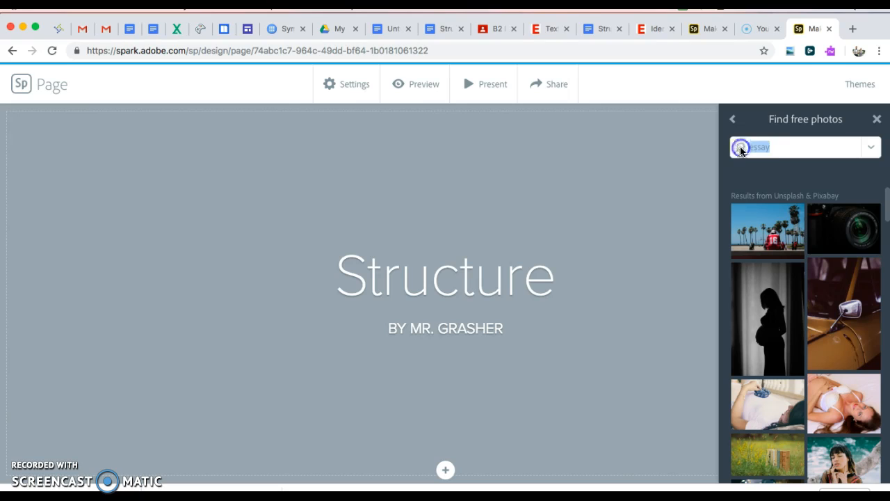
pyautogui.write('paper')
pyautogui.press('Return')
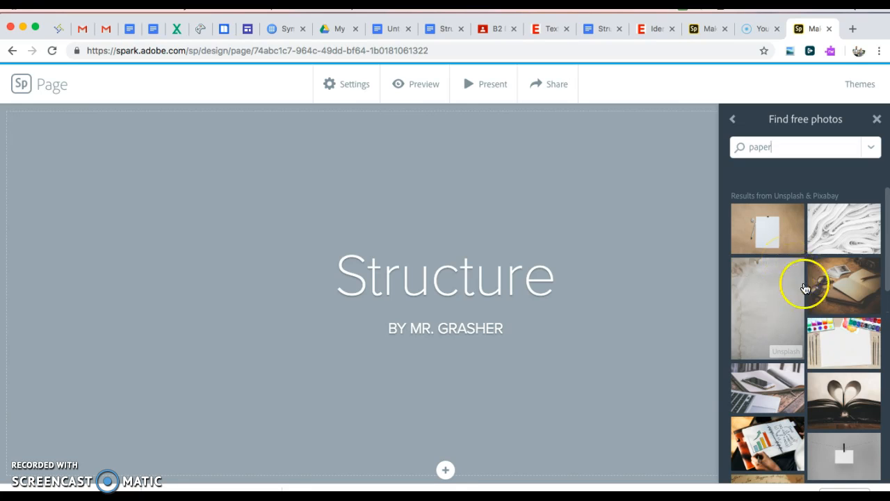
pyautogui.click(774, 376)
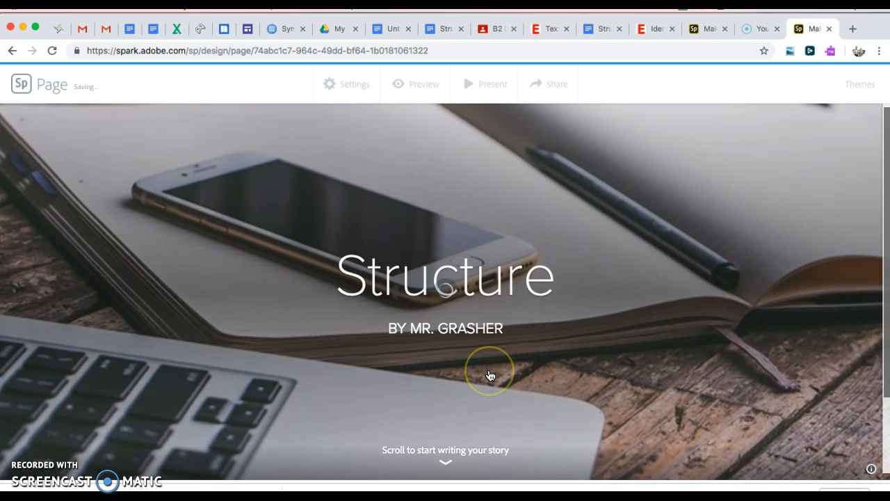
pyautogui.scroll(-2, 489, 372)
# Add a text block below the photo header reading 'Structure is....'
pyautogui.scroll(-1, 490, 376)
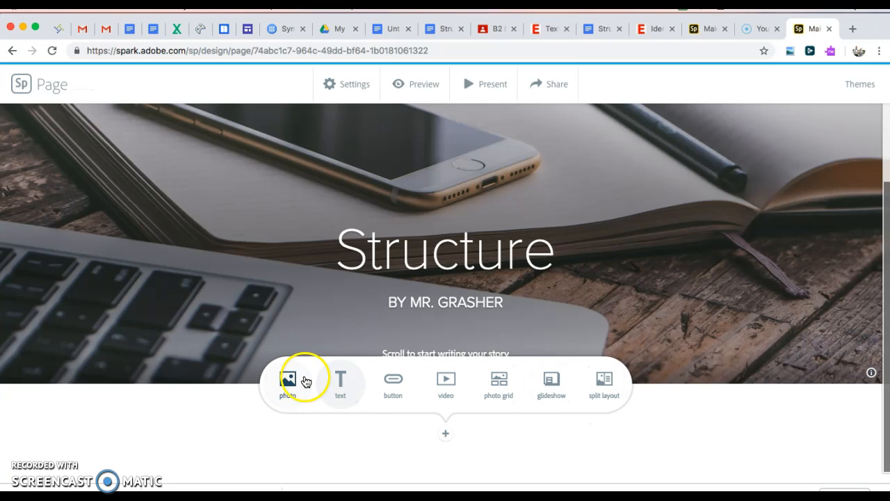
pyautogui.click(341, 381)
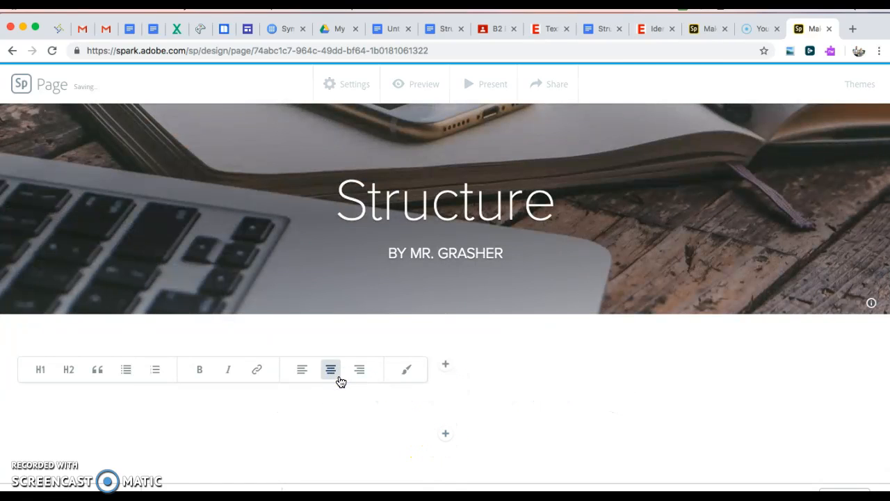
pyautogui.click(246, 404)
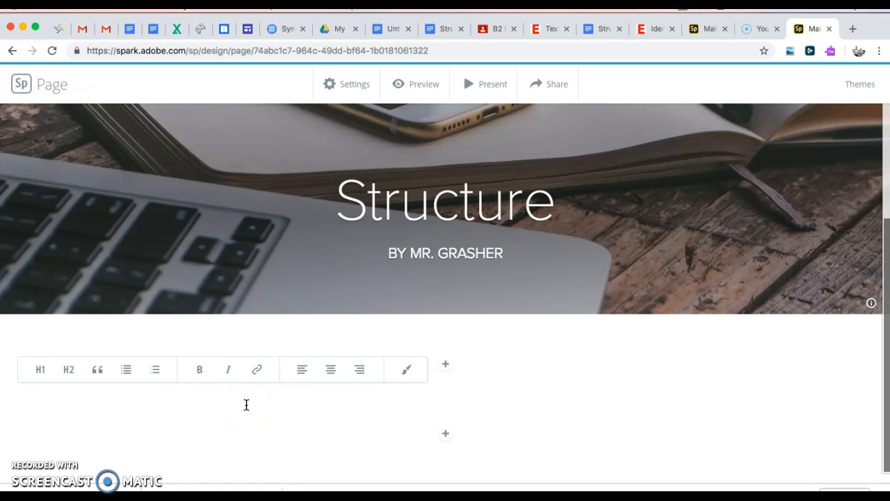
pyautogui.write('St')
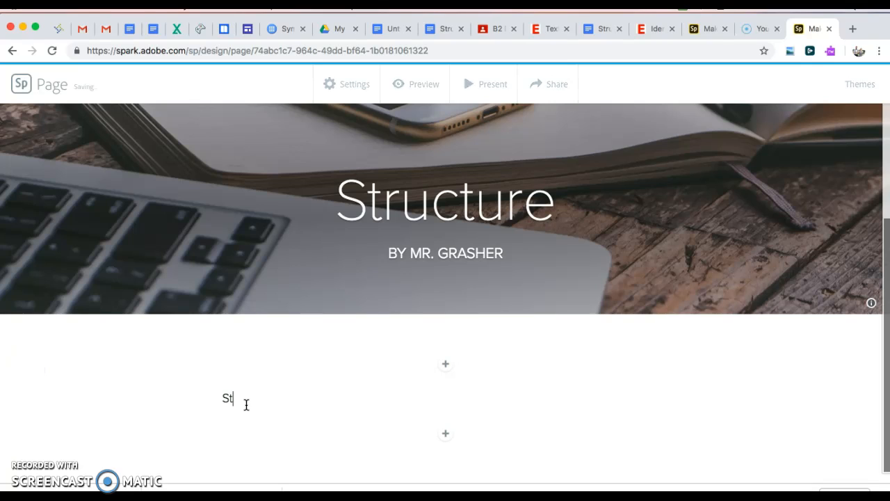
pyautogui.write('ructure is....')
pyautogui.click(448, 364)
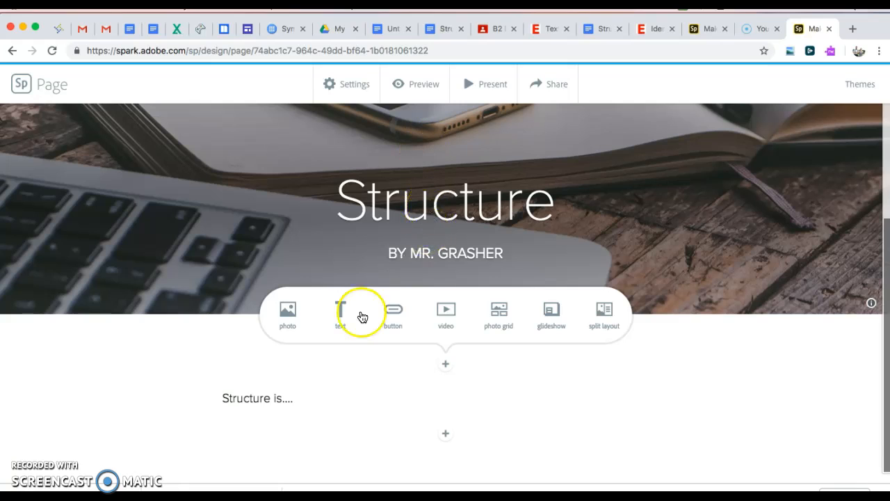
pyautogui.click(444, 314)
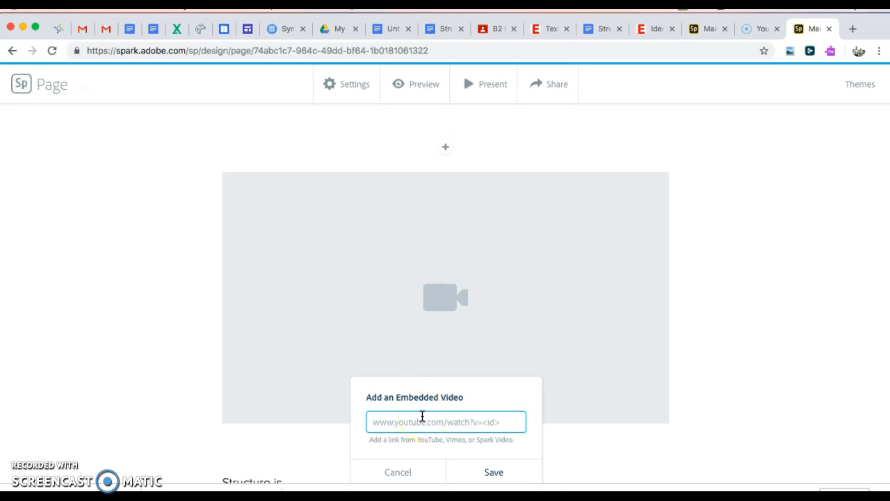
pyautogui.click(424, 412)
pyautogui.click(464, 423)
pyautogui.click(527, 407)
pyautogui.click(509, 417)
pyautogui.click(412, 471)
pyautogui.click(446, 396)
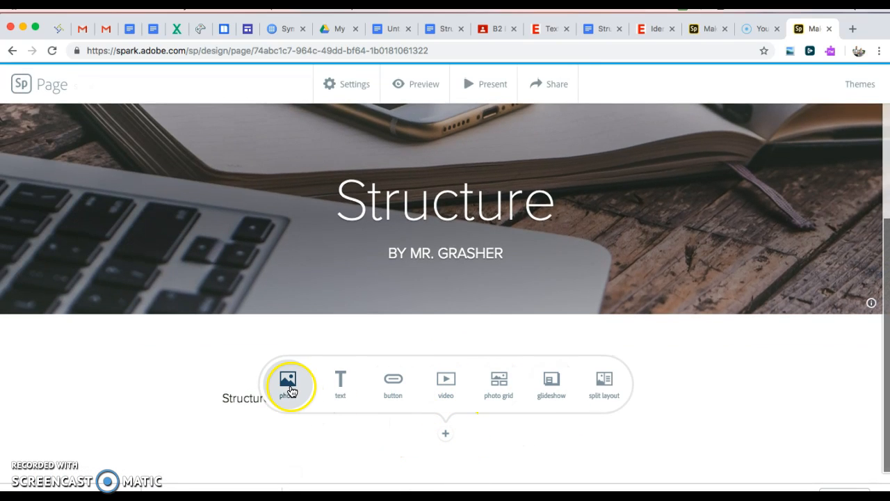
pyautogui.click(540, 388)
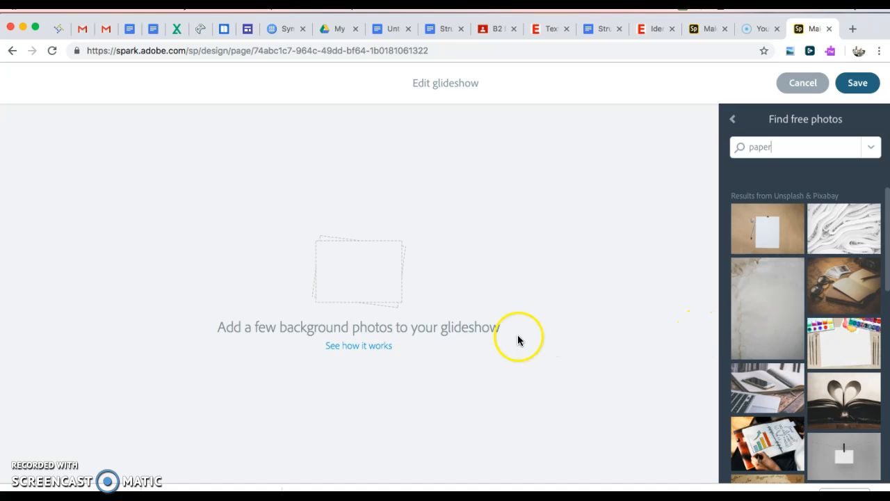
pyautogui.click(367, 347)
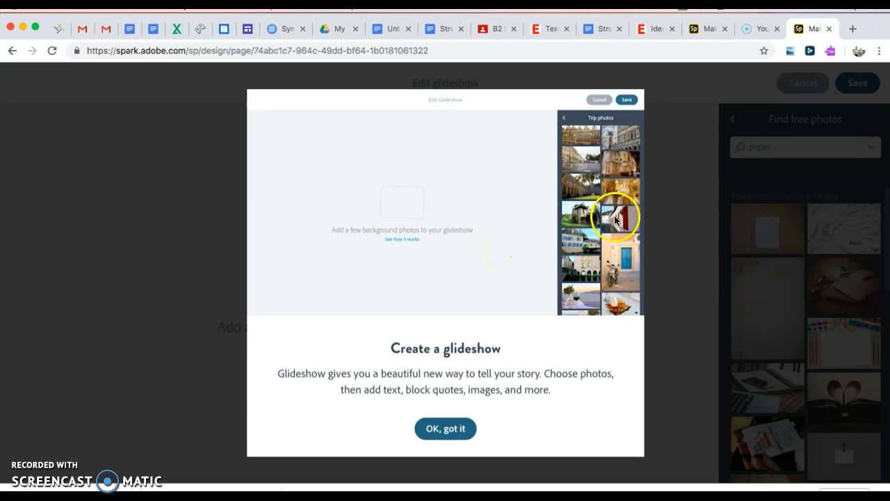
pyautogui.click(445, 446)
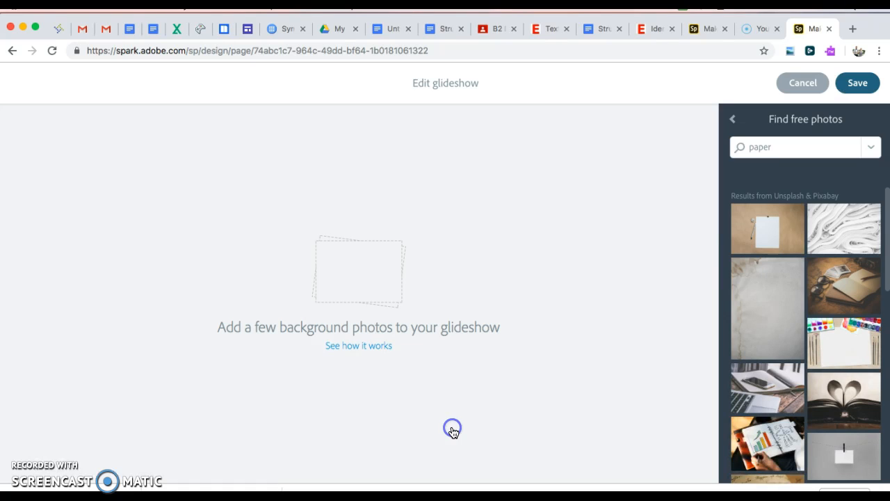
pyautogui.click(802, 84)
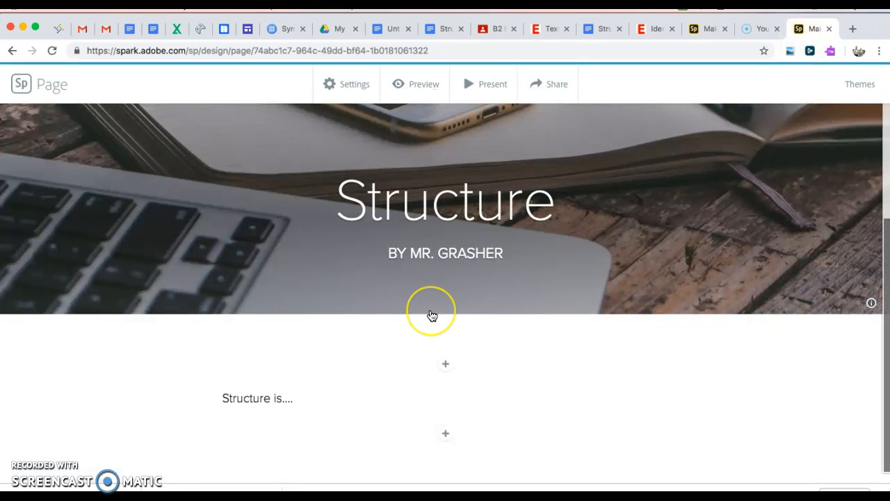